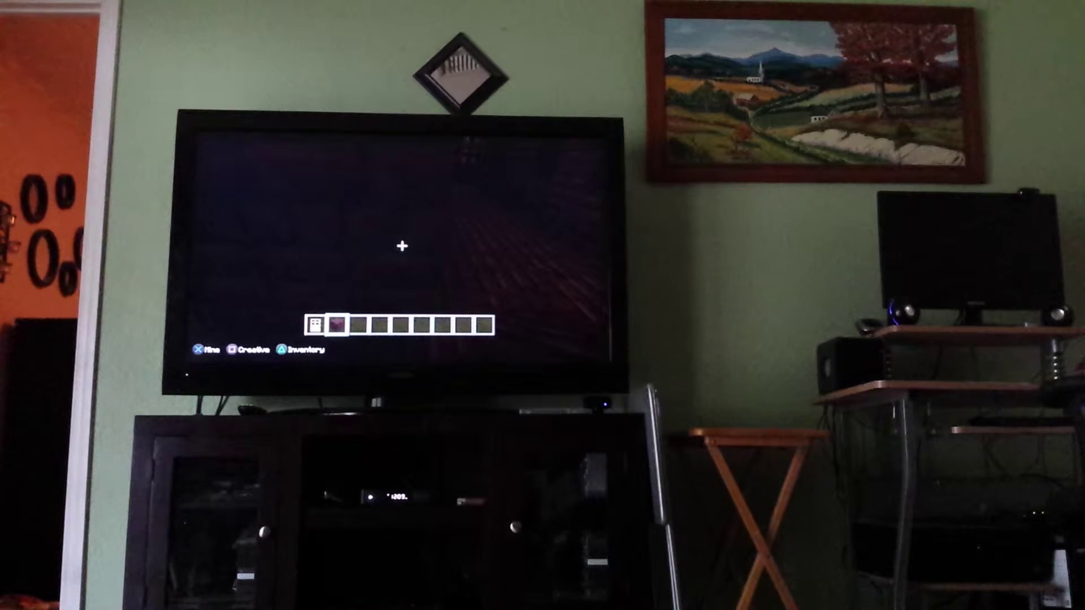
pyautogui.press('e')
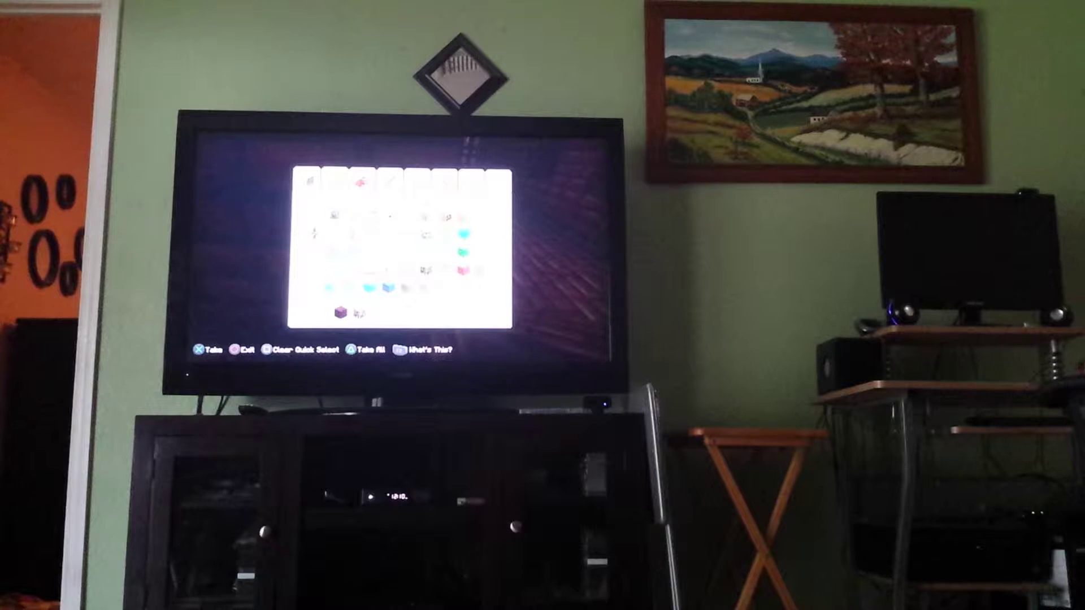
pyautogui.press('Escape')
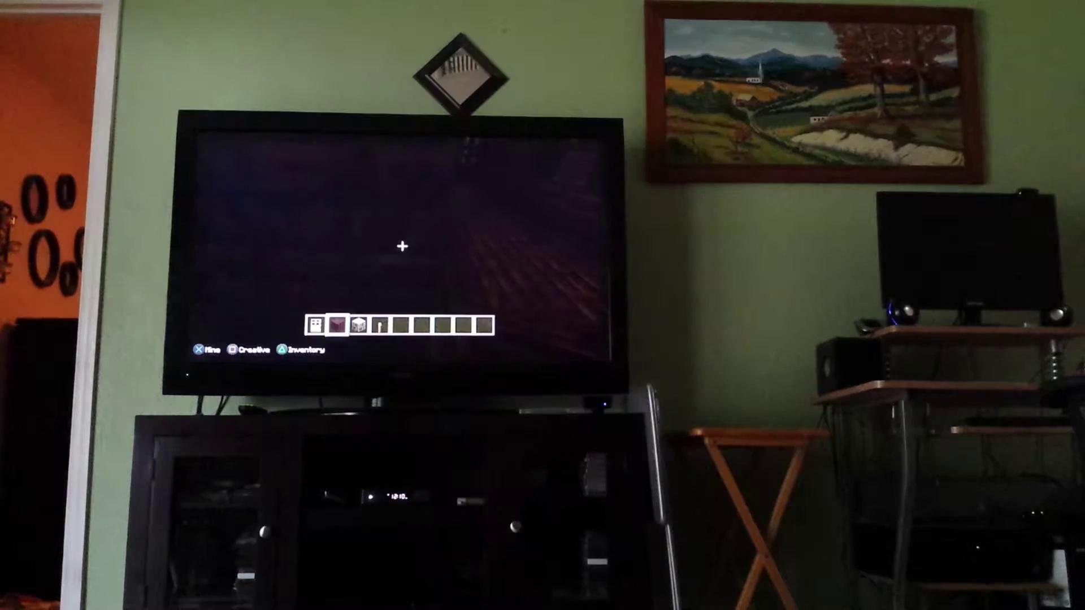
pyautogui.scroll(-2, 399, 325)
pyautogui.scroll(-1, 398, 324)
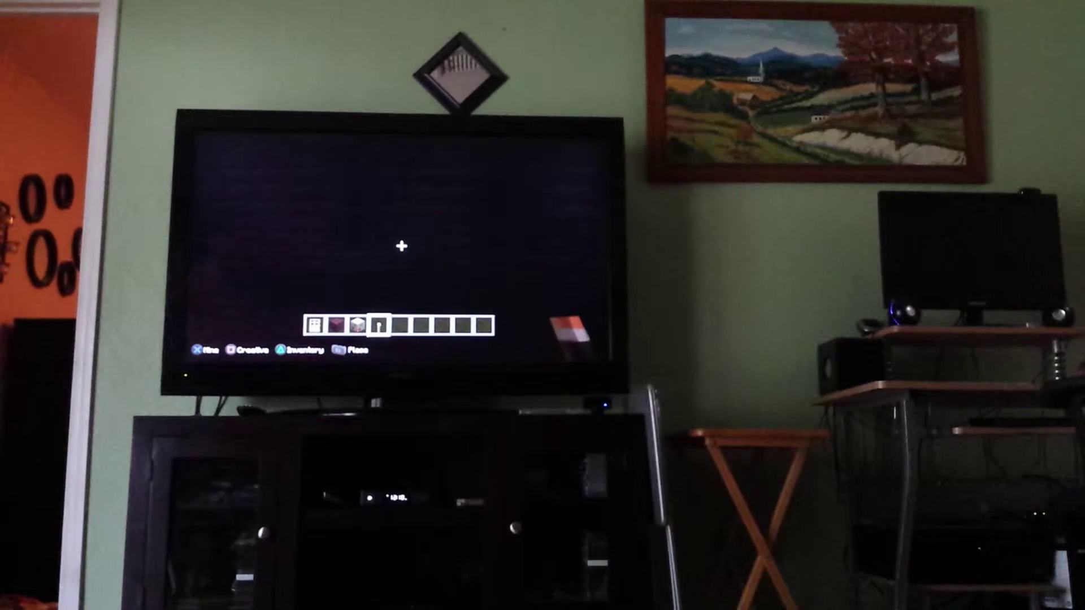
pyautogui.rightClick(401, 246)
pyautogui.rightClick(402, 247)
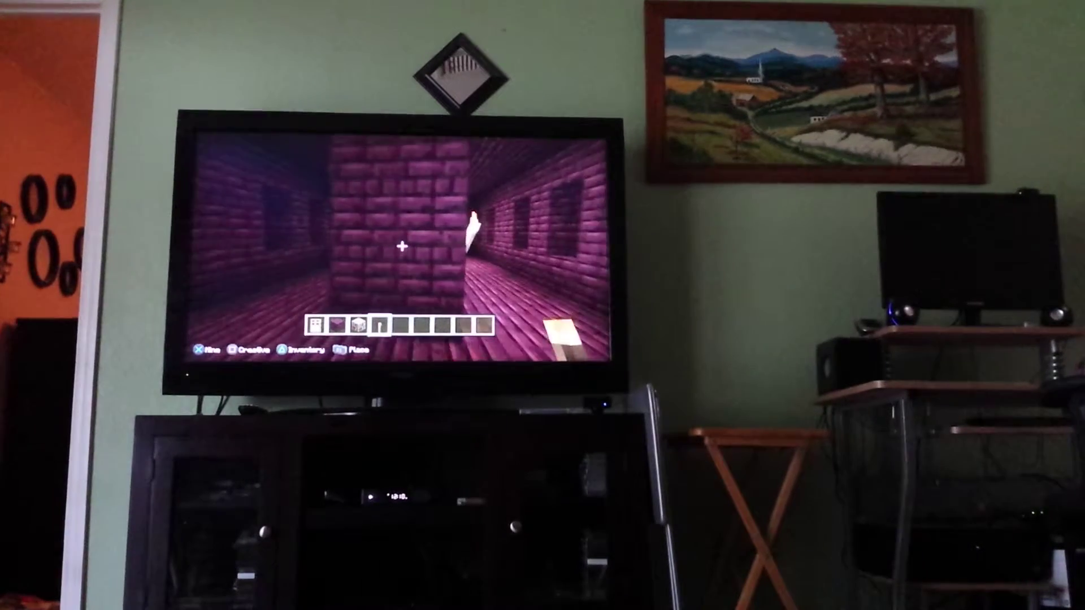
pyautogui.rightClick(402, 246)
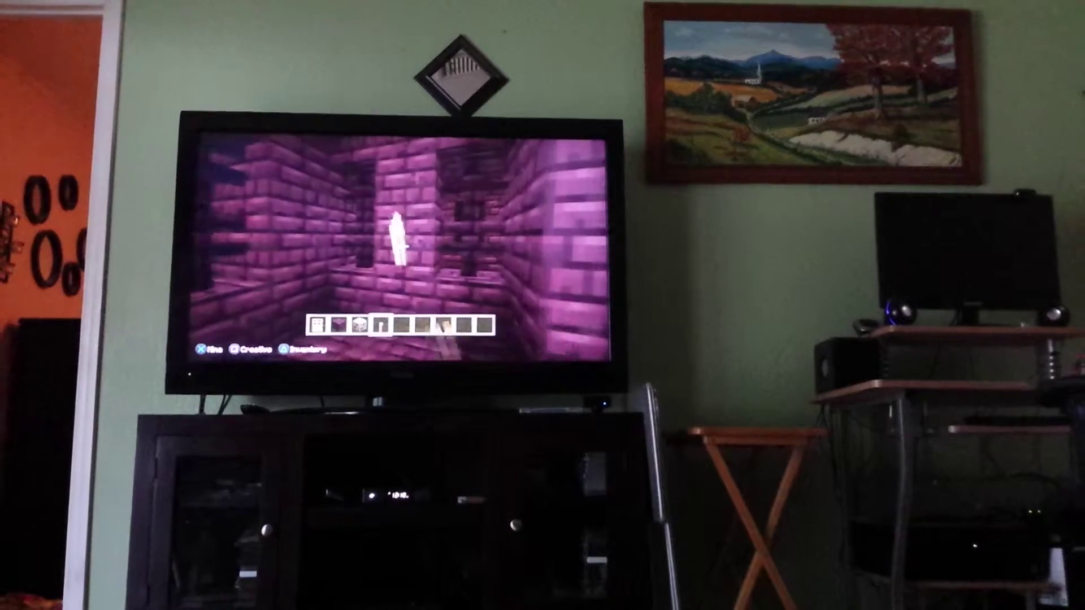
pyautogui.scroll(1, 402, 246)
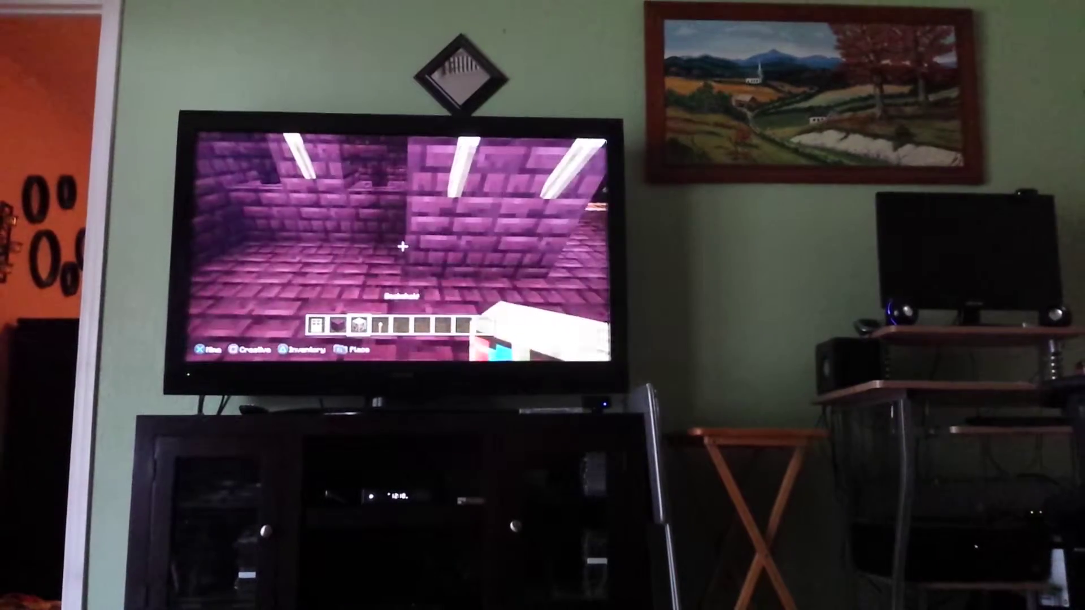